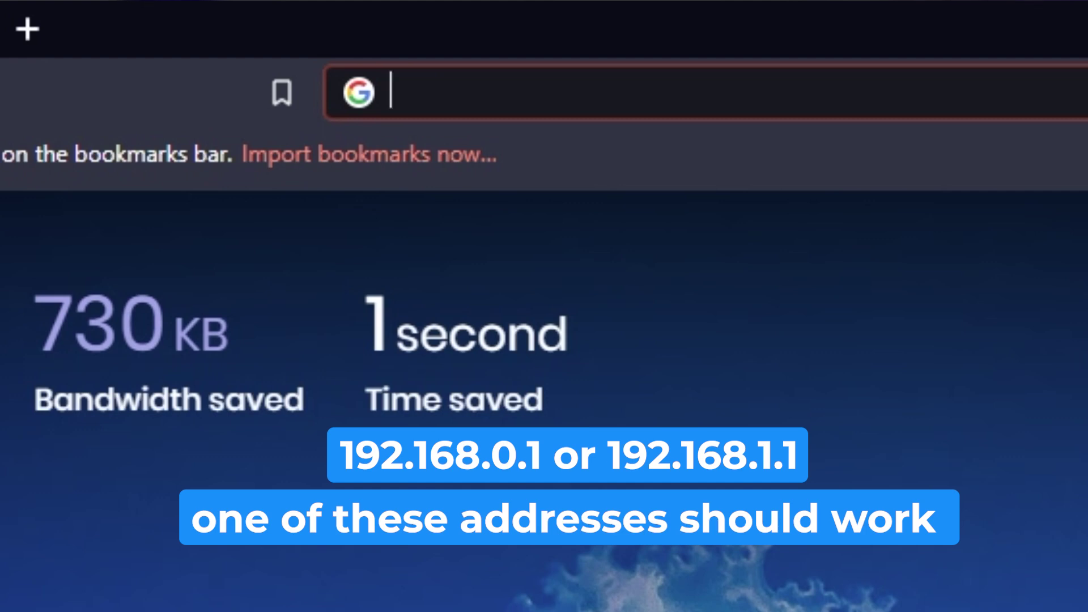
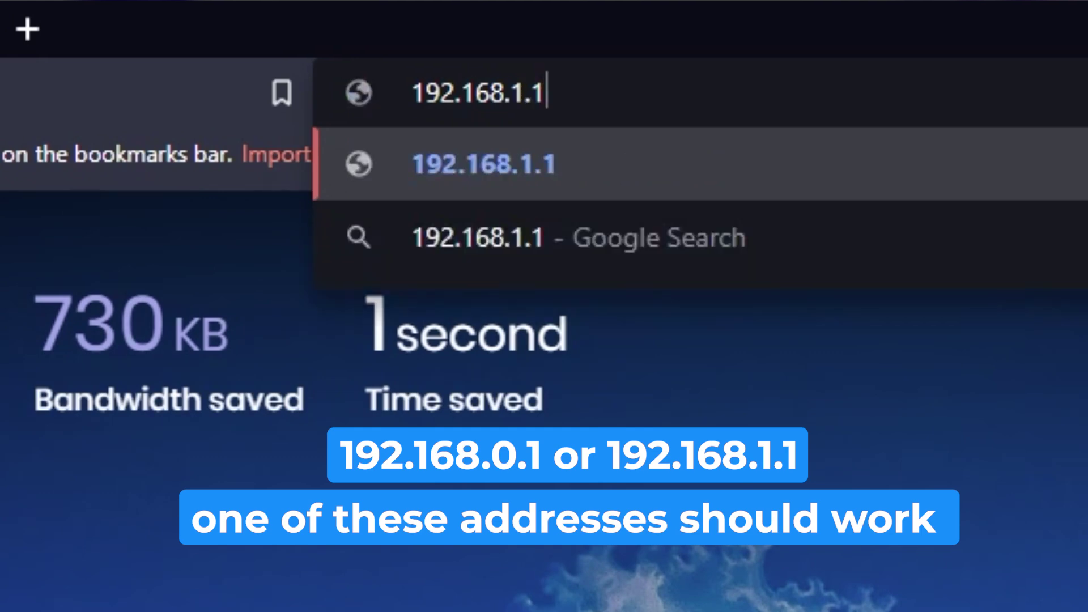
# Load the router address in Brave, falling back from 192.168.1.1 to 192.168.0.1
pyautogui.press('Return')
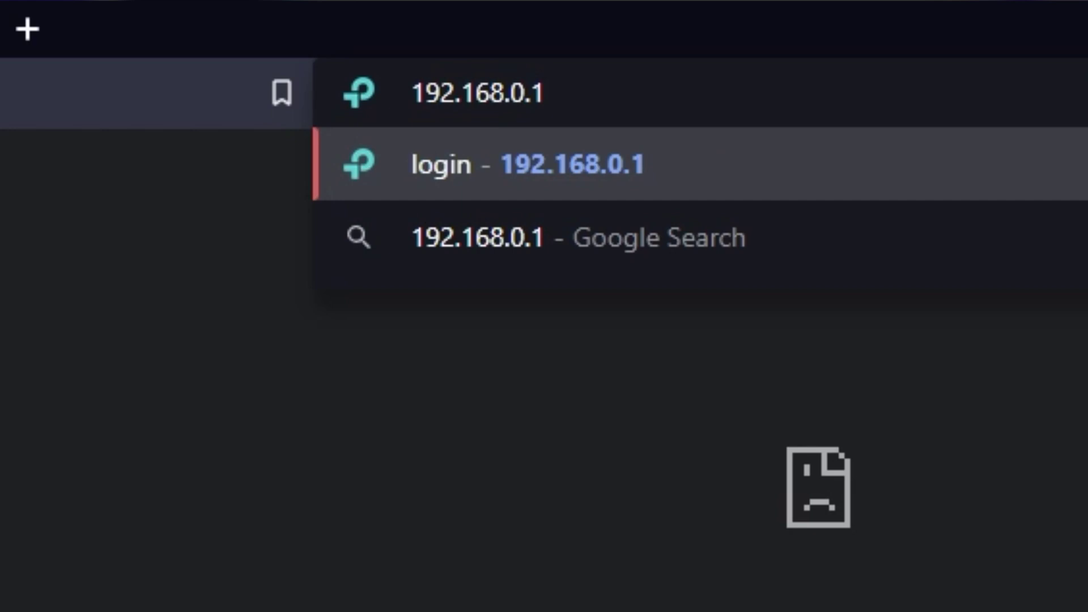
pyautogui.press('Return')
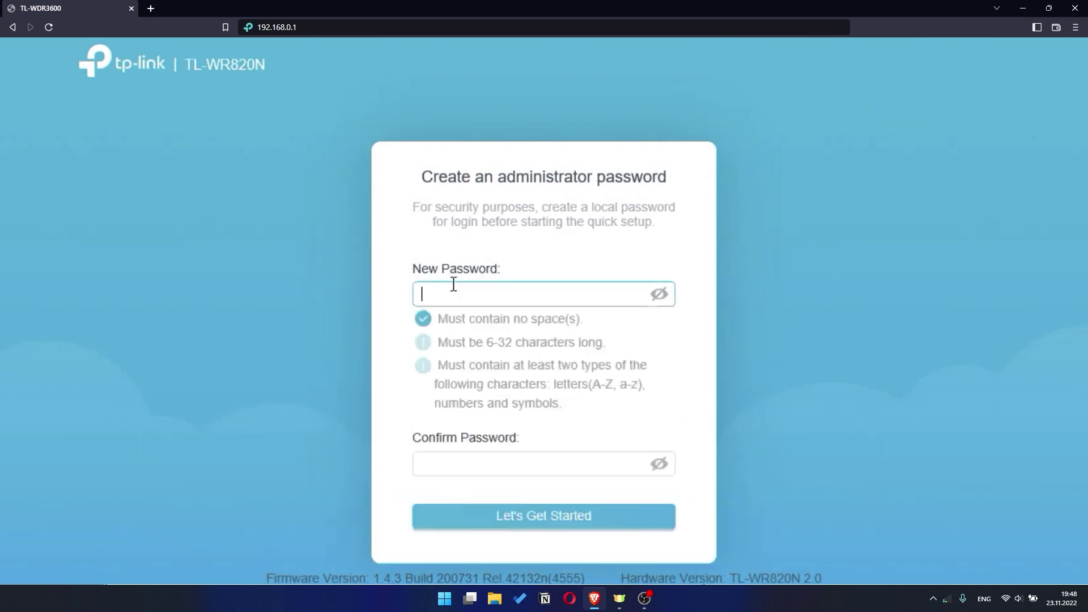
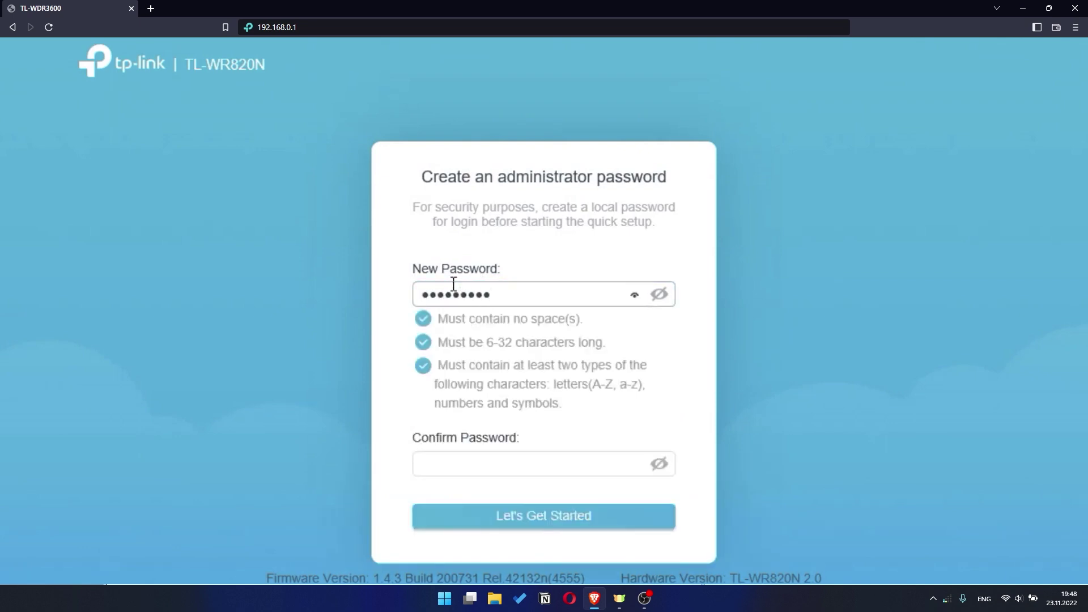
pyautogui.click(460, 464)
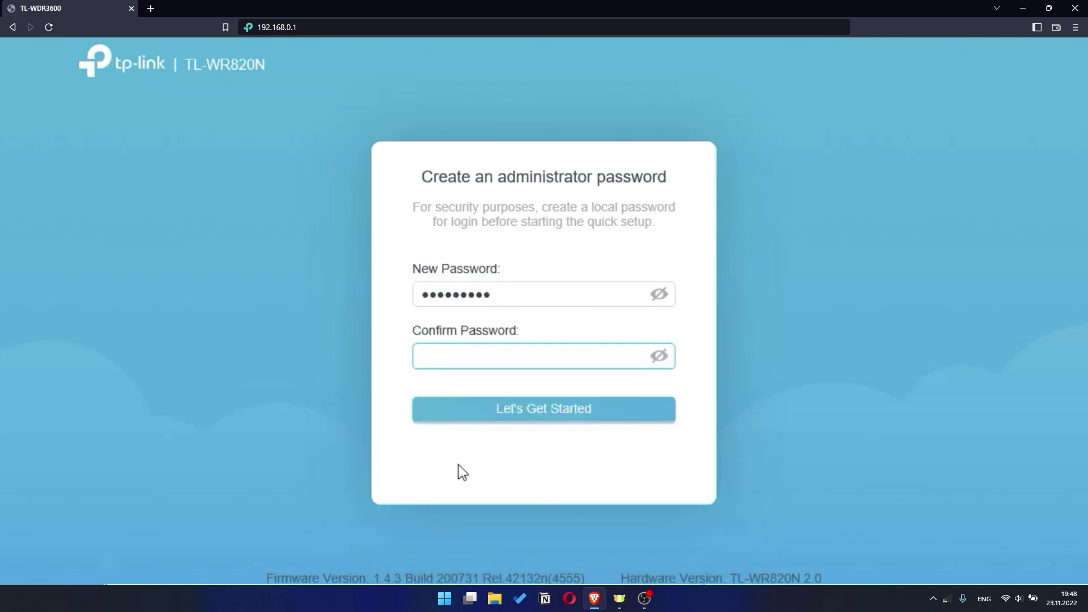
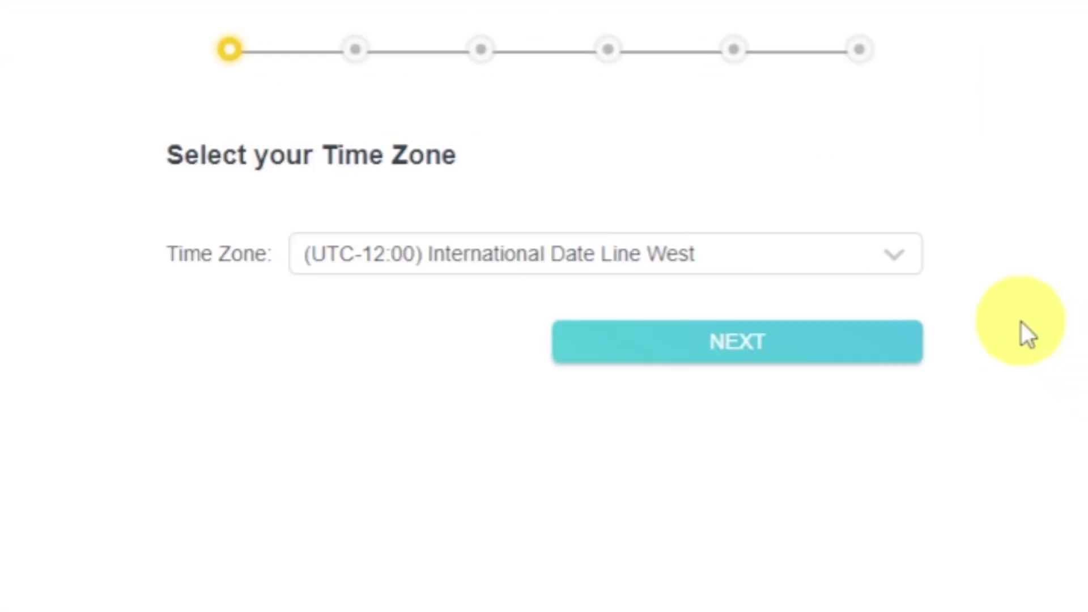
# Pick the time zone, auto-detect the connection, and choose Dynamic IP
pyautogui.click(914, 265)
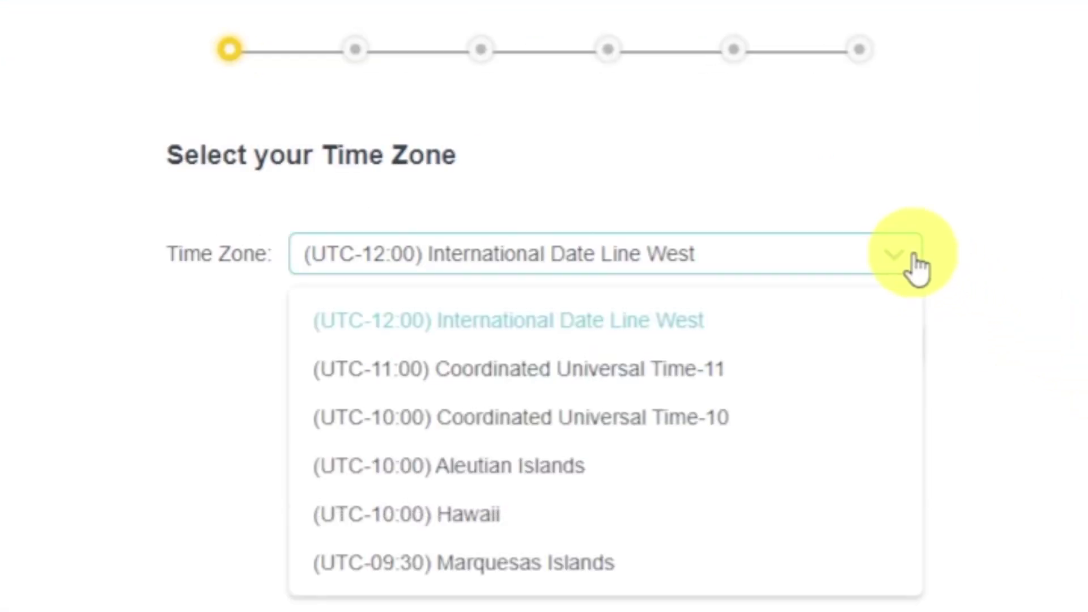
pyautogui.click(914, 265)
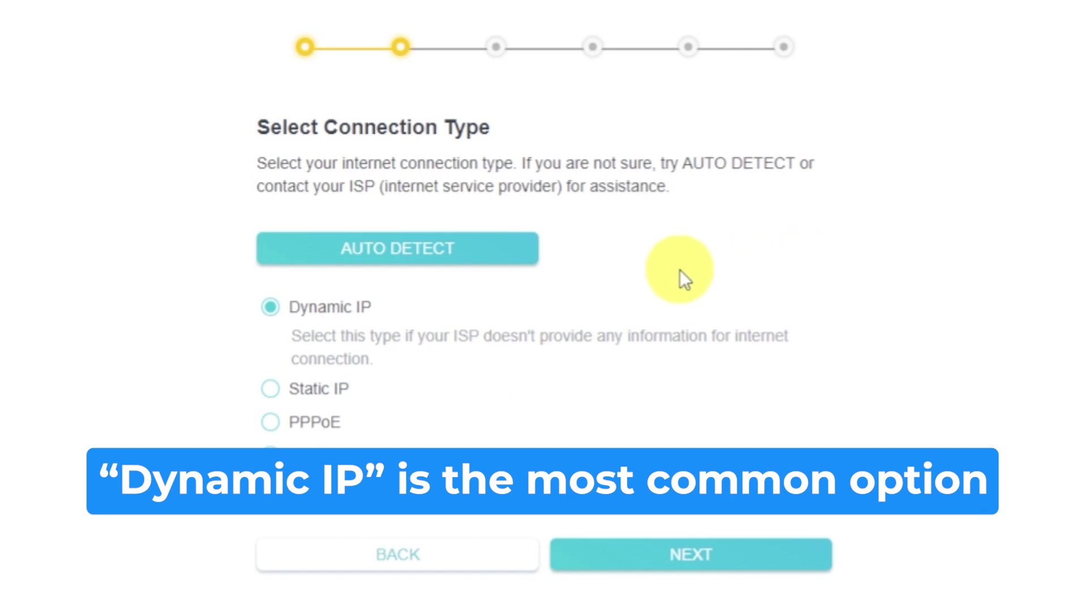
pyautogui.click(496, 251)
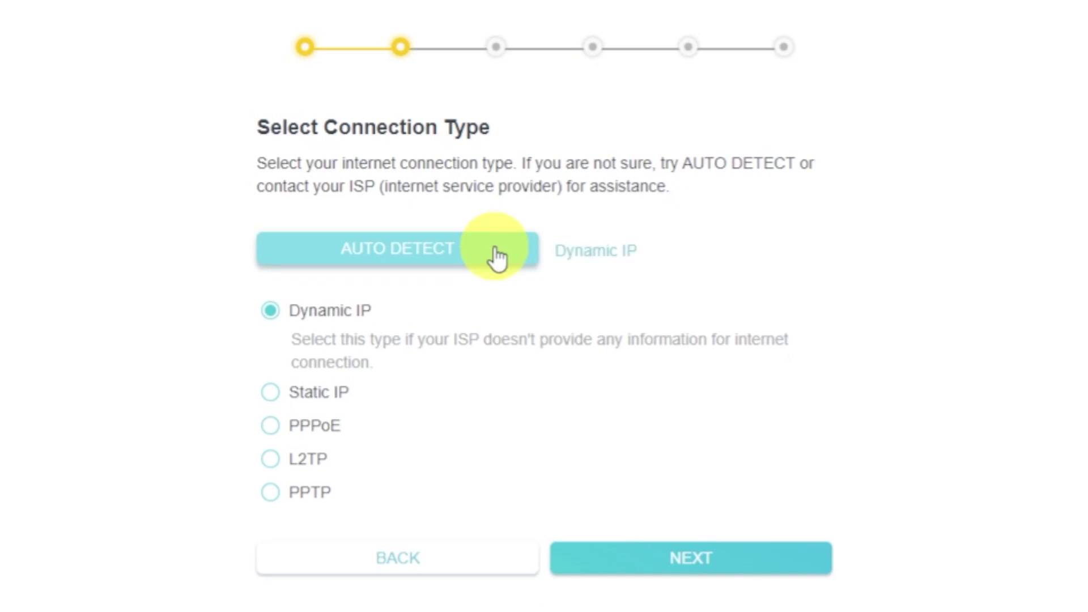
pyautogui.click(269, 316)
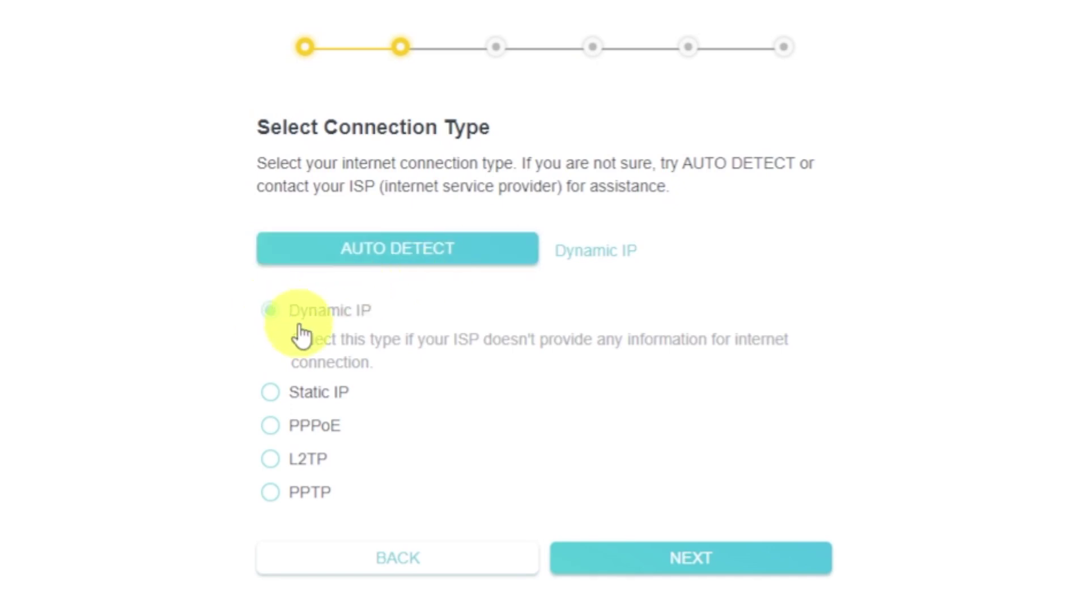
pyautogui.click(757, 565)
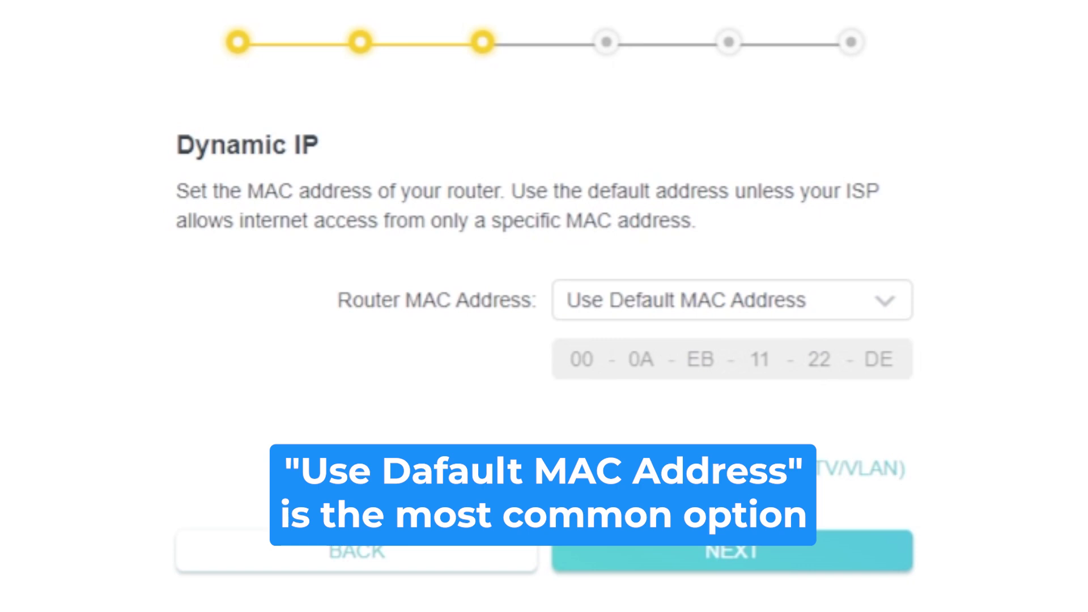
# Leave the Router MAC Address on Use Default MAC Address and continue
pyautogui.click(902, 321)
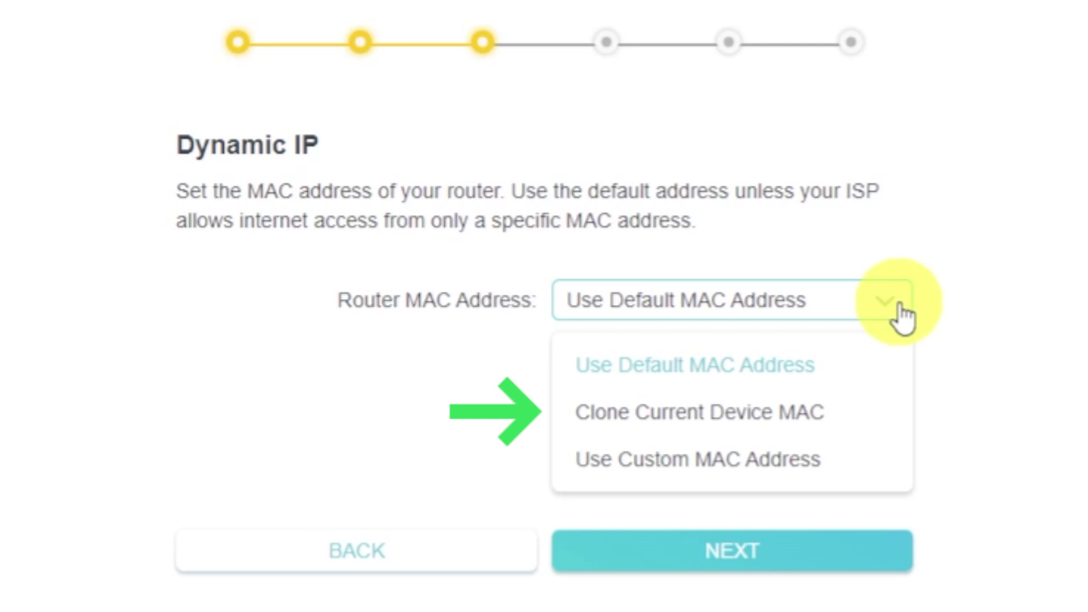
pyautogui.click(900, 309)
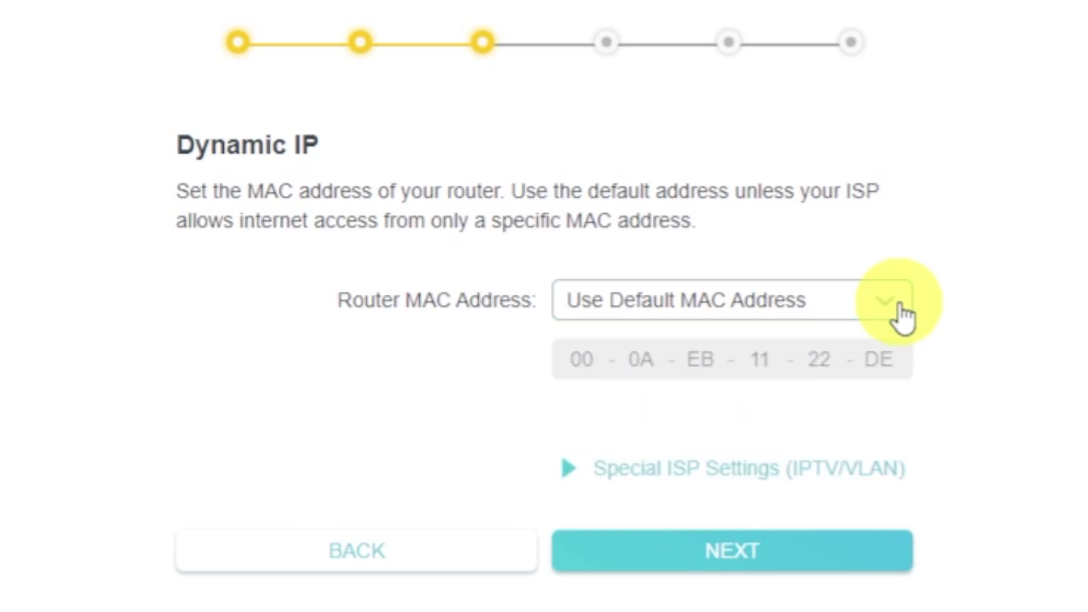
pyautogui.click(854, 552)
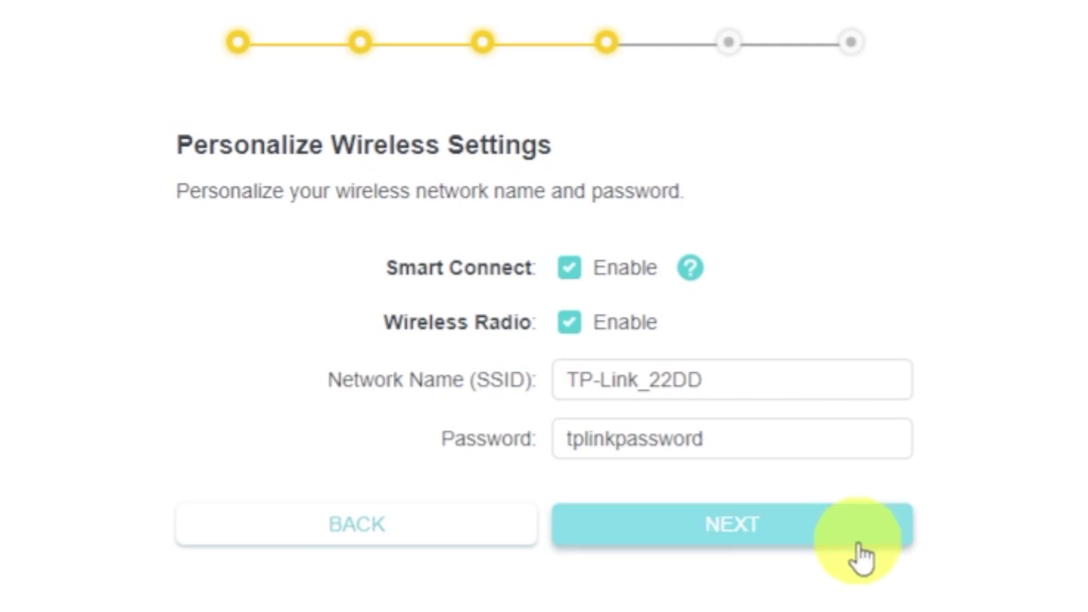
pyautogui.click(592, 322)
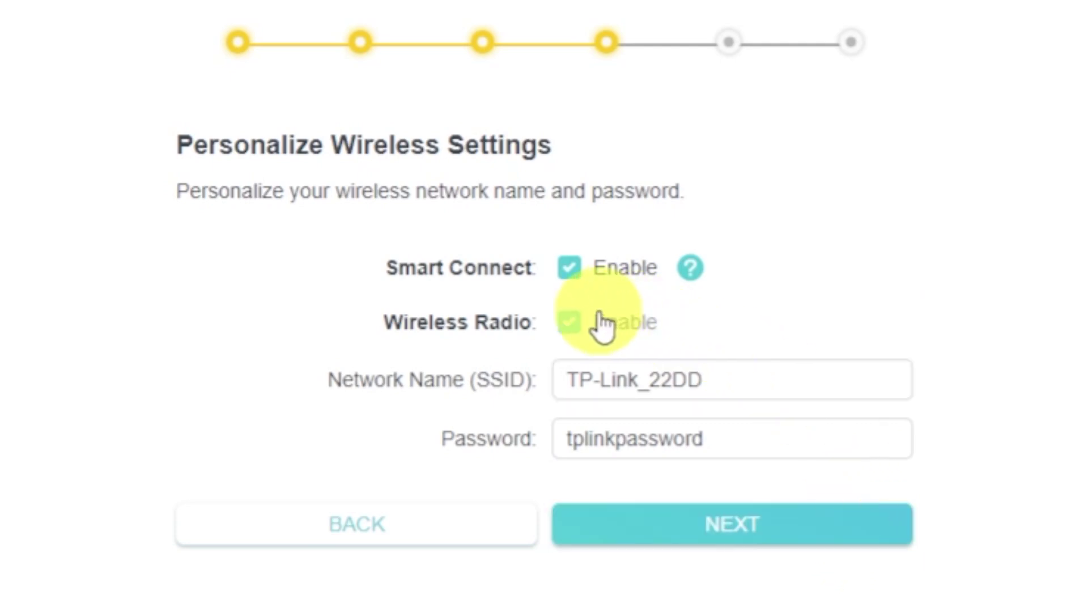
pyautogui.click(571, 322)
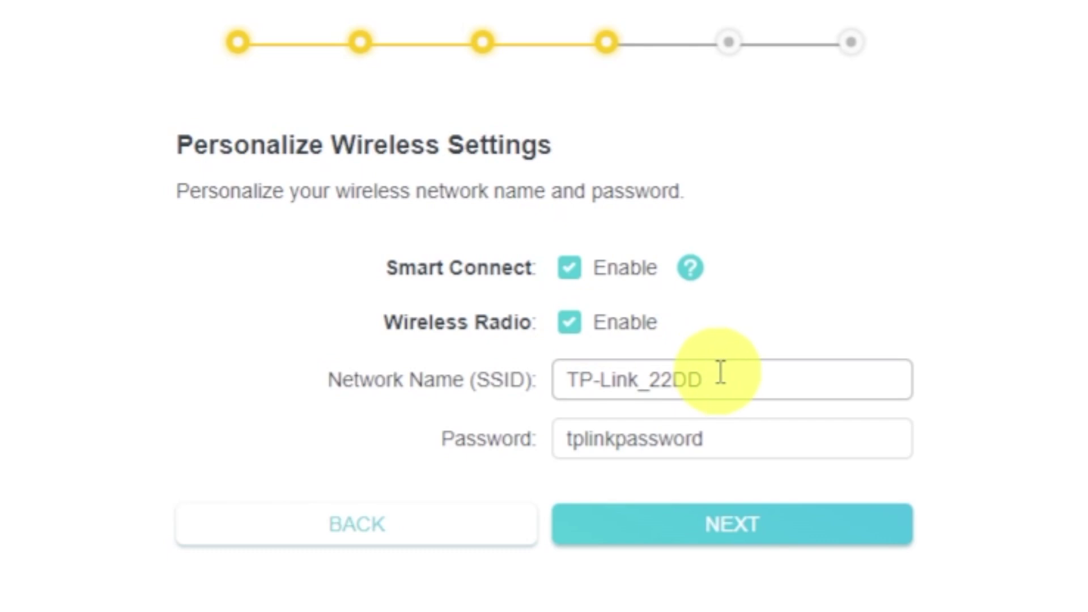
pyautogui.click(780, 384)
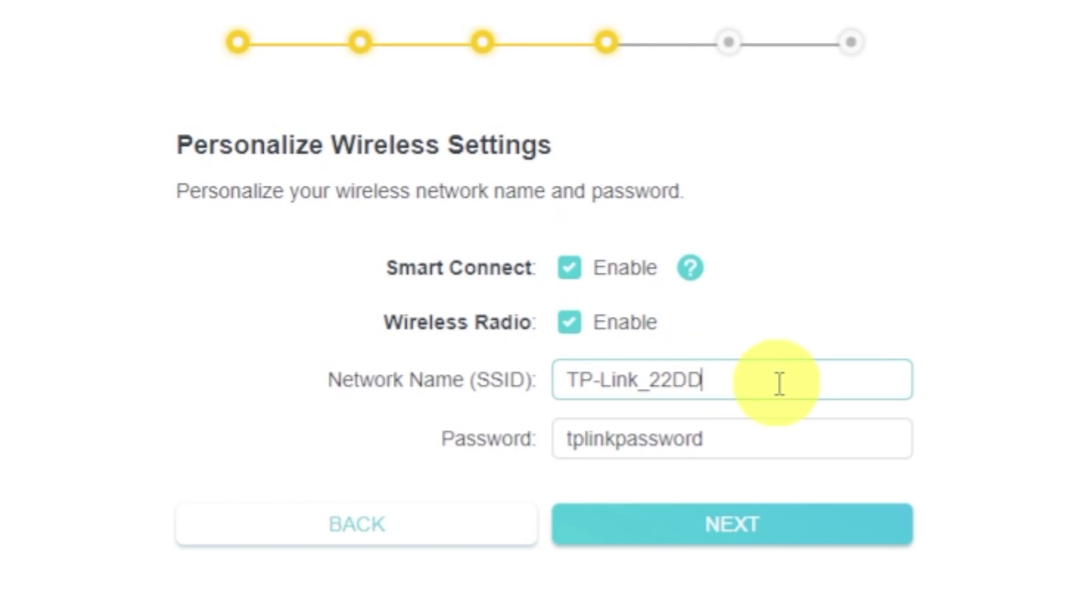
pyautogui.click(772, 439)
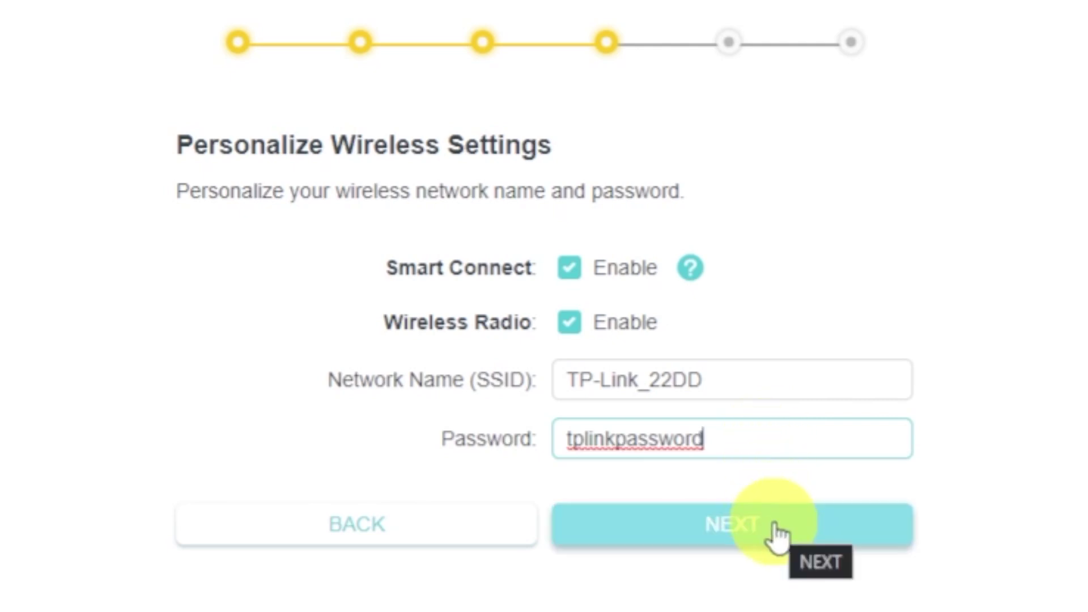
pyautogui.click(751, 492)
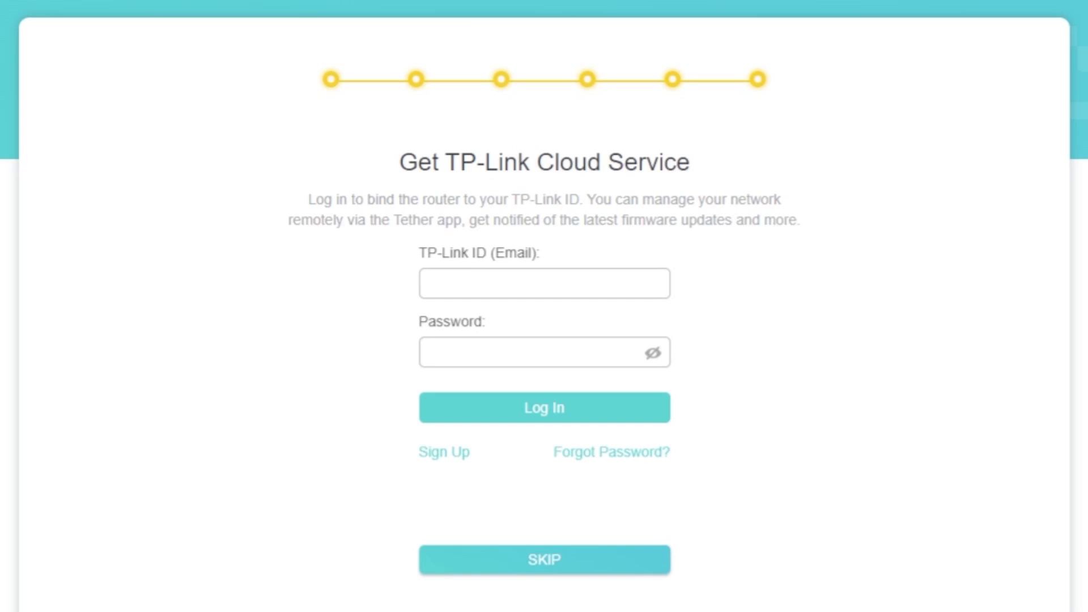
# Skip the TP-Link Cloud sign-in and apply the quick setup summary
pyautogui.click(544, 573)
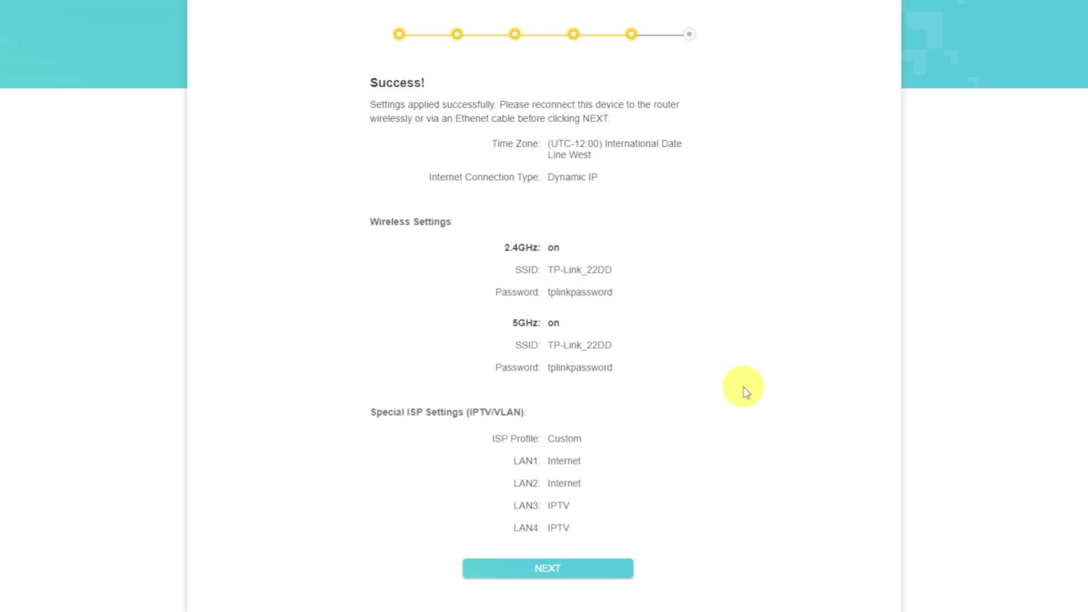
pyautogui.click(673, 526)
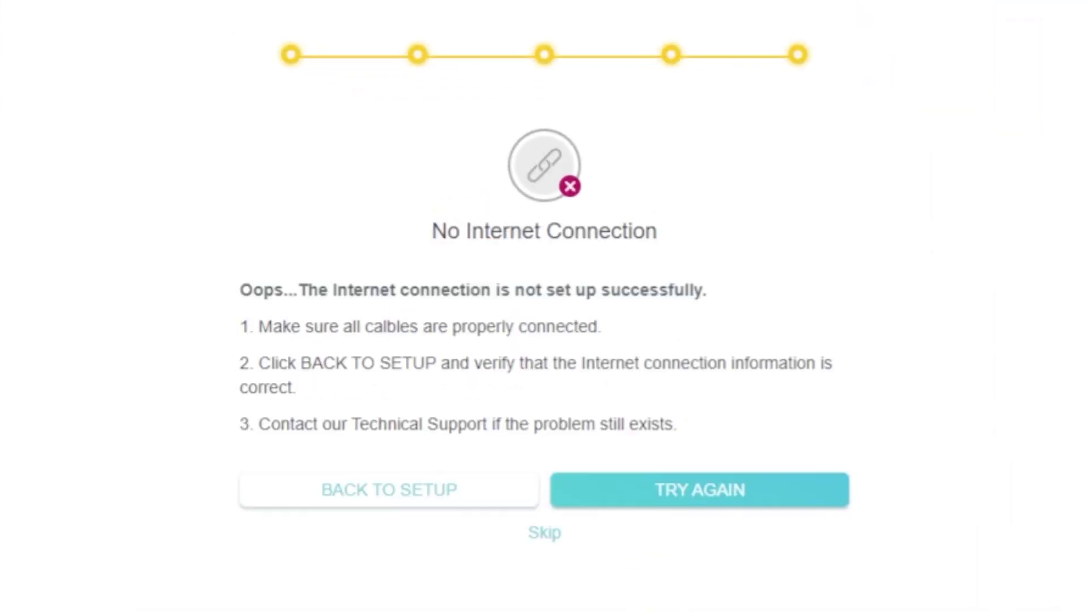
# Skip the failed connection check and reboot the router via Advanced > System > Reboot
pyautogui.click(546, 533)
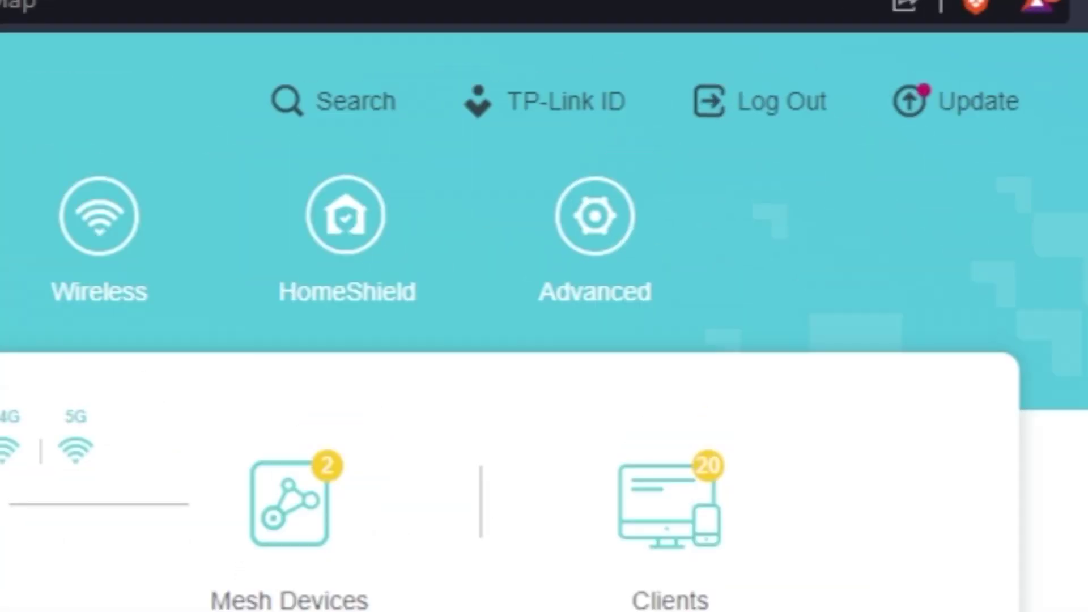
pyautogui.click(575, 317)
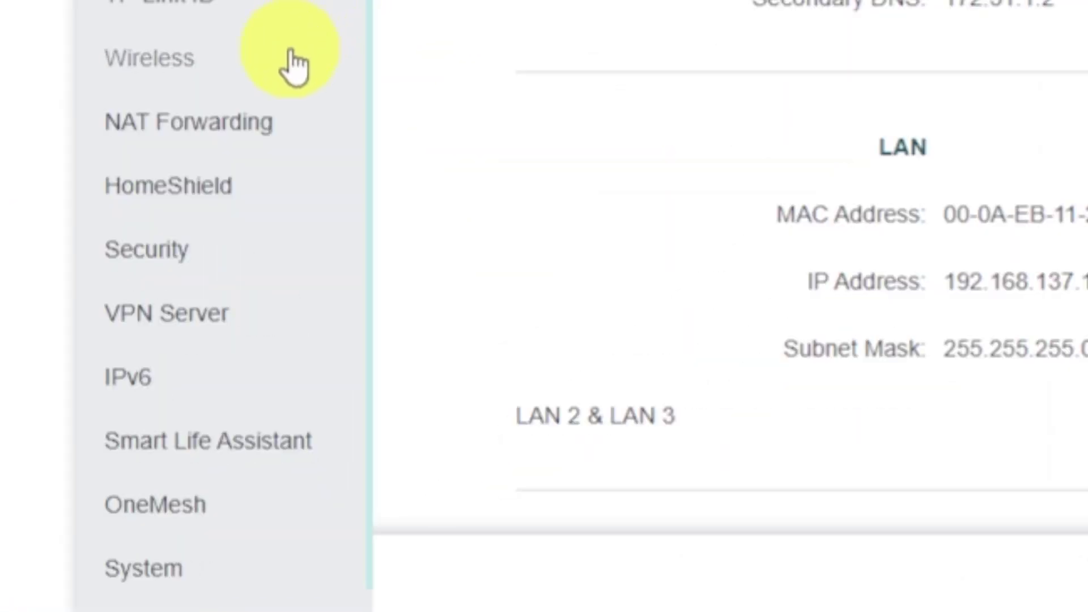
pyautogui.scroll(-1, 283, 147)
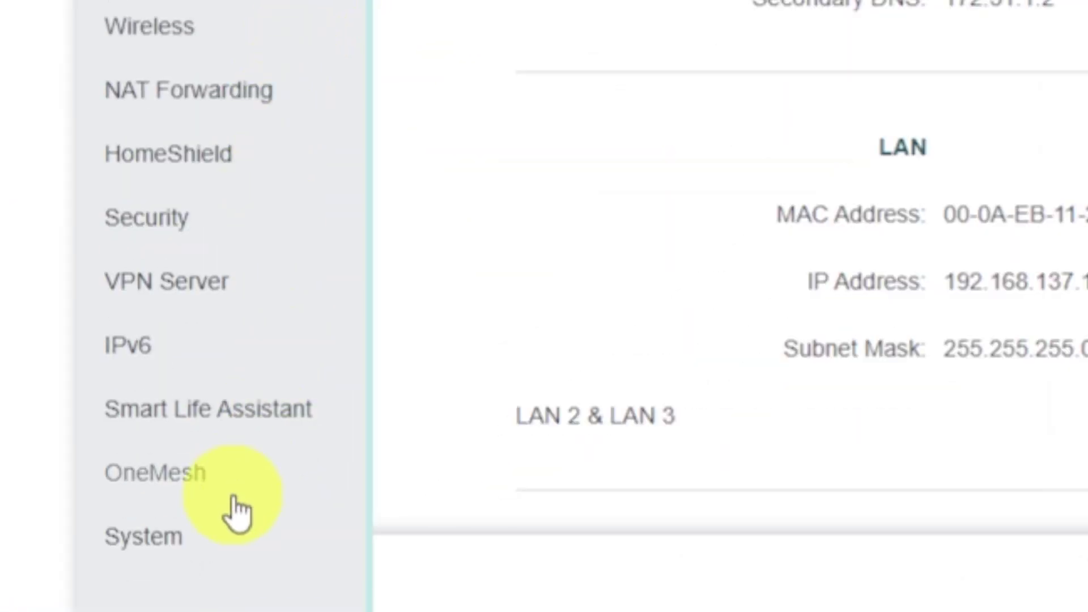
pyautogui.click(219, 547)
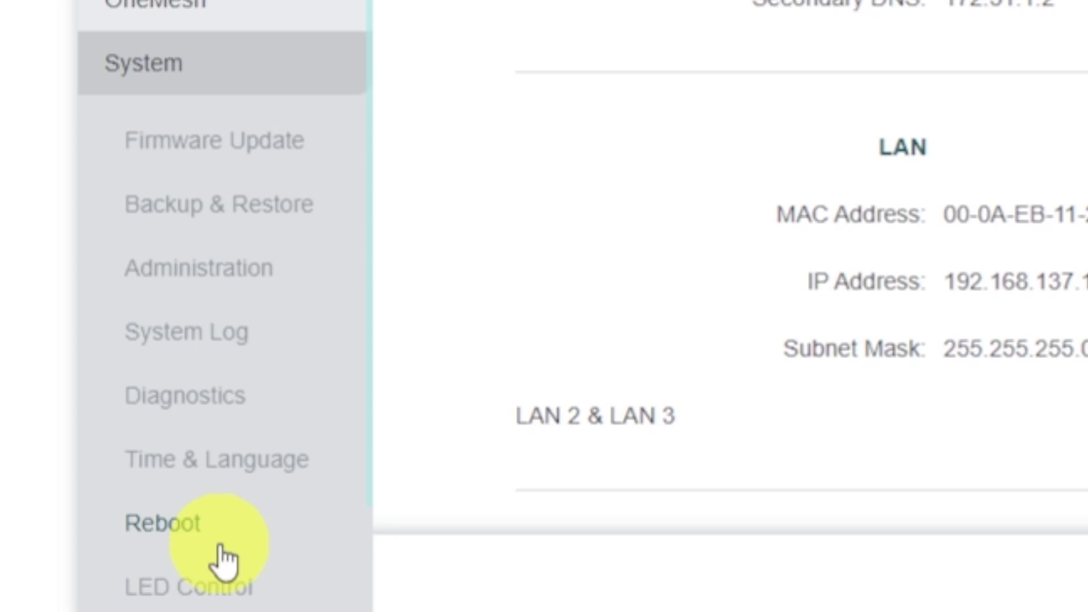
pyautogui.click(266, 525)
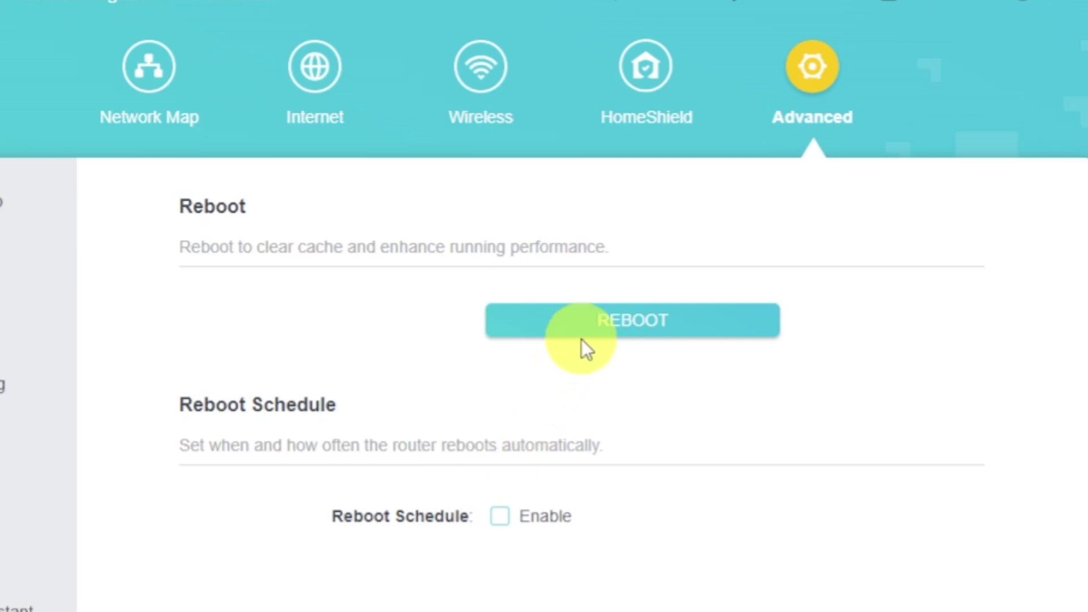
pyautogui.click(585, 332)
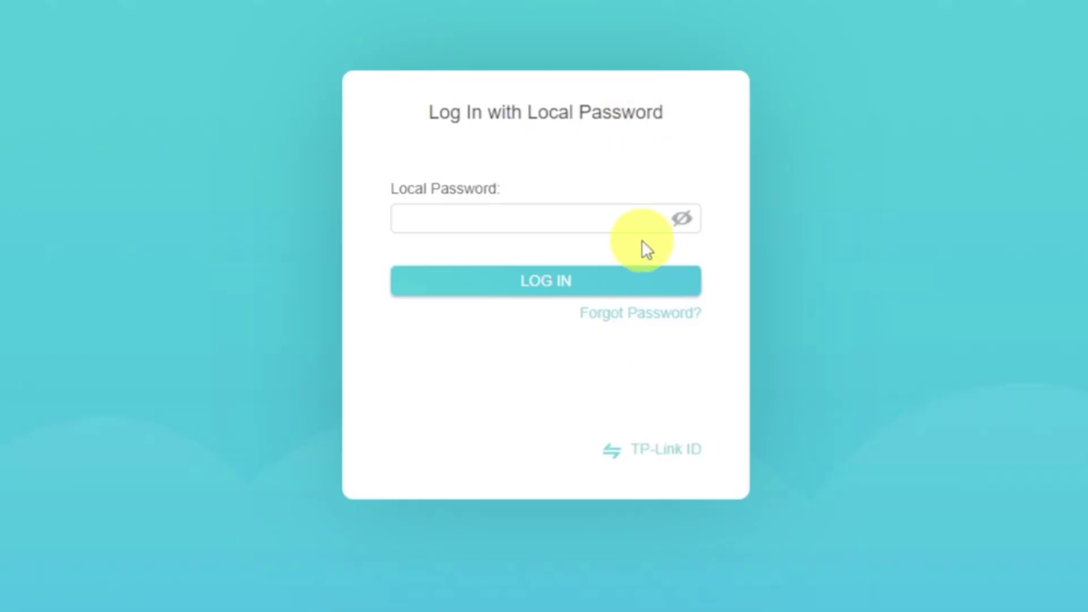
# Log back in to the router with the local password
pyautogui.click(598, 224)
pyautogui.write('a')
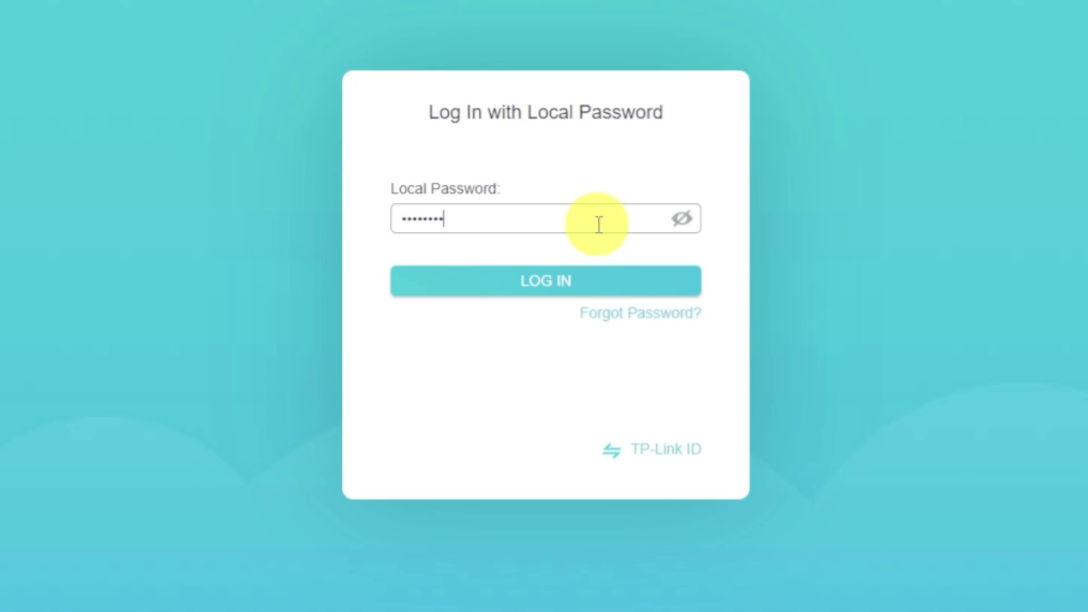
pyautogui.click(574, 282)
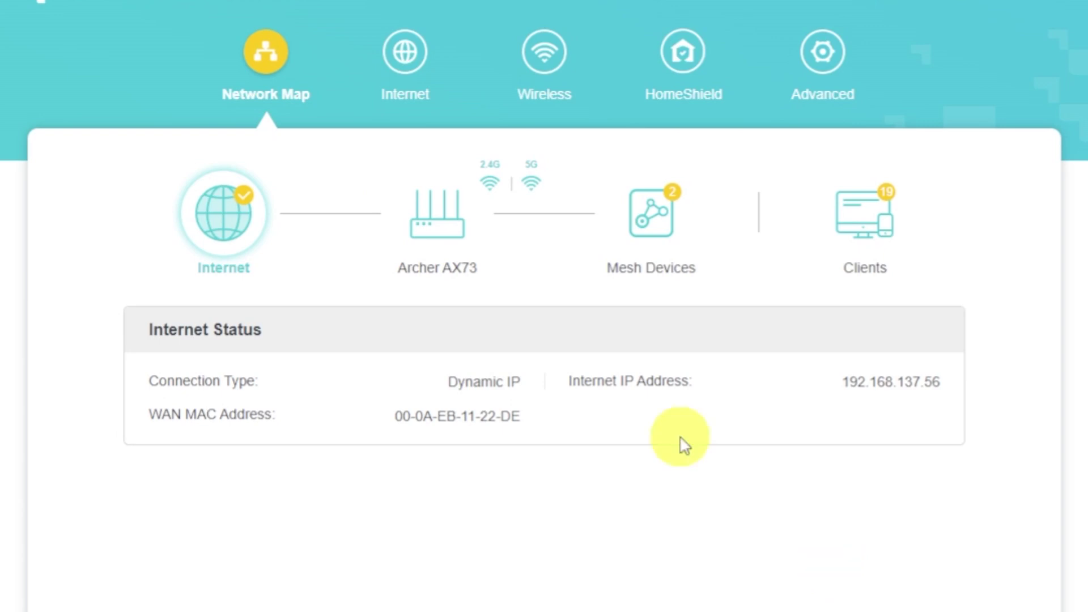
# Set the Internet Router MAC Address to Clone Current Device MAC and save
pyautogui.click(422, 77)
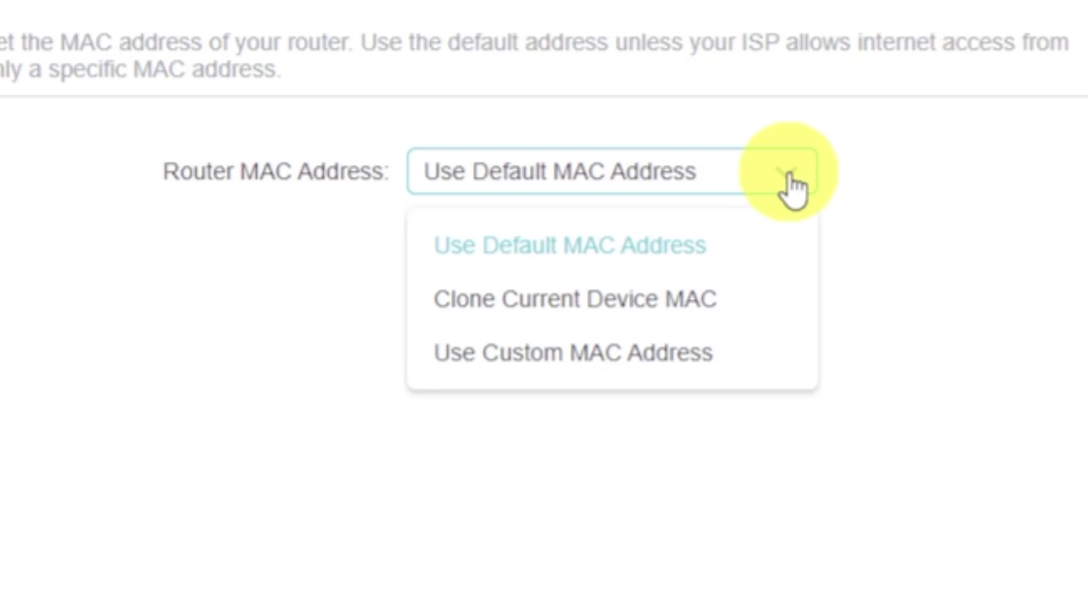
pyautogui.click(686, 299)
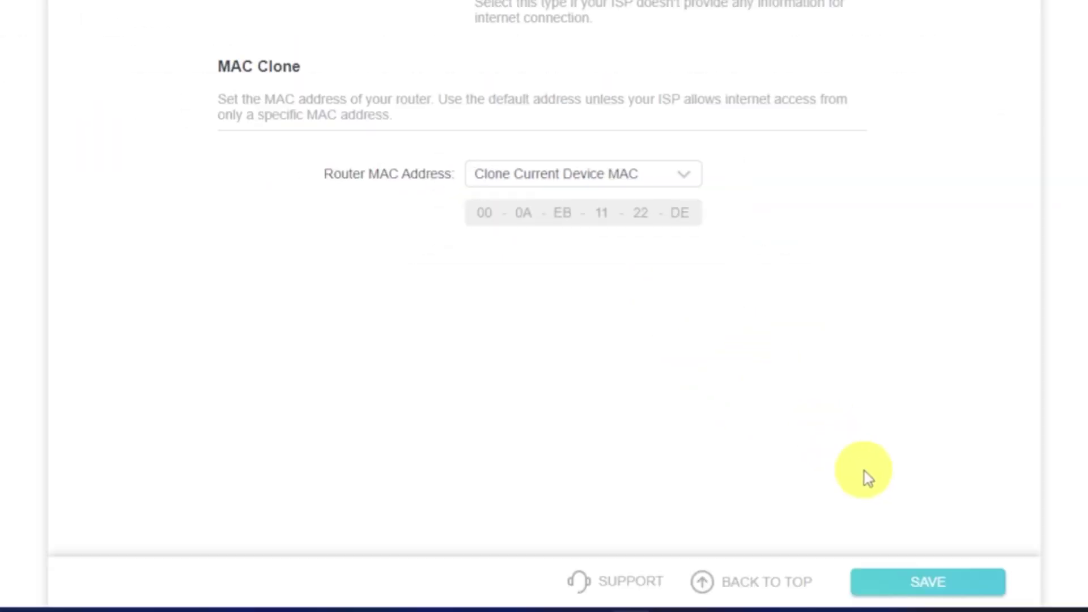
pyautogui.click(932, 582)
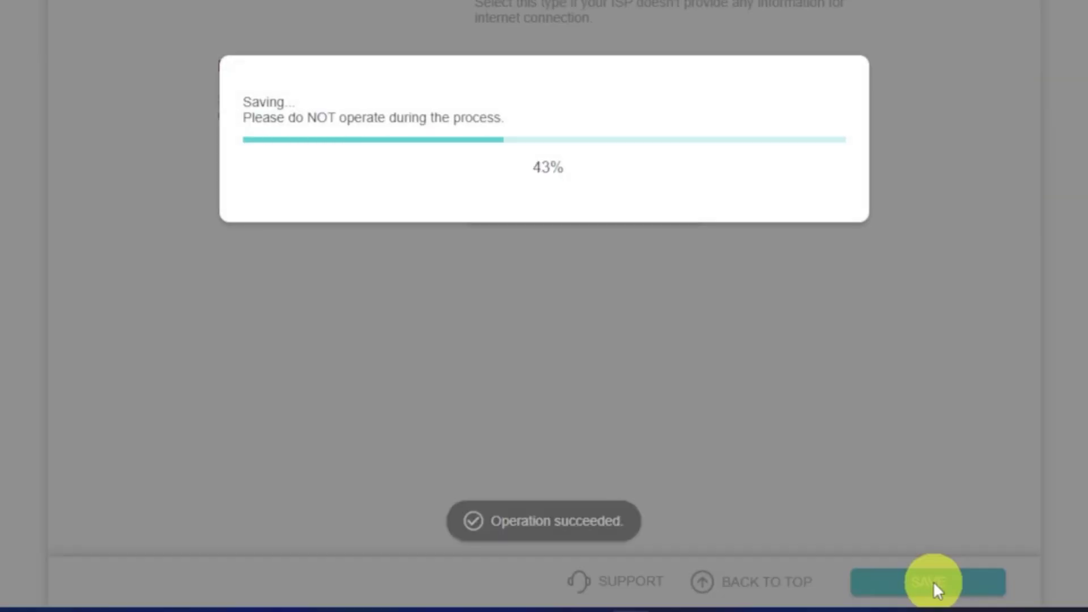
pyautogui.click(934, 590)
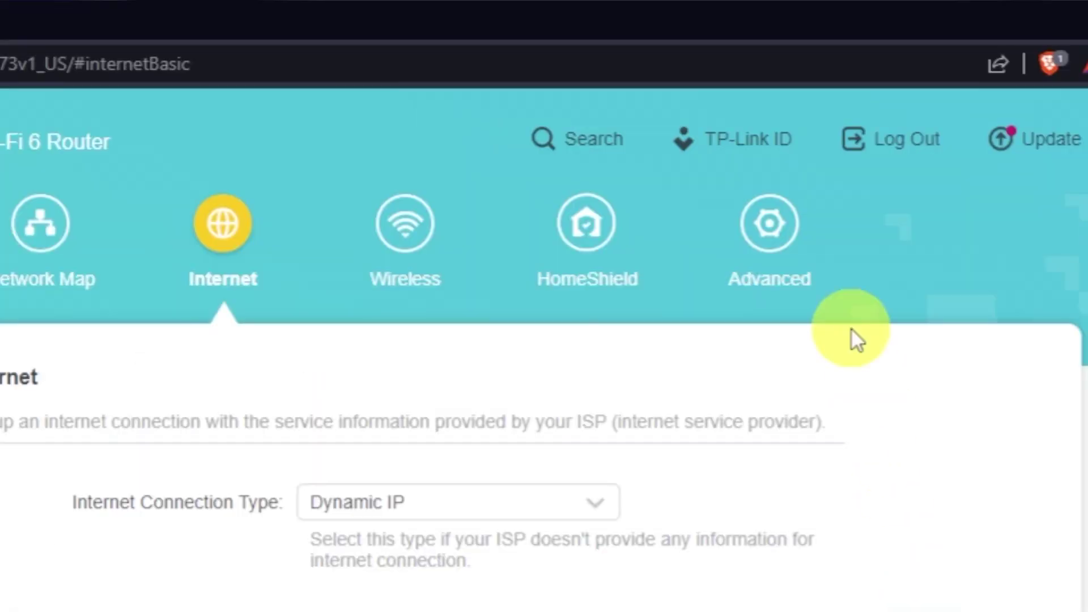
pyautogui.click(796, 233)
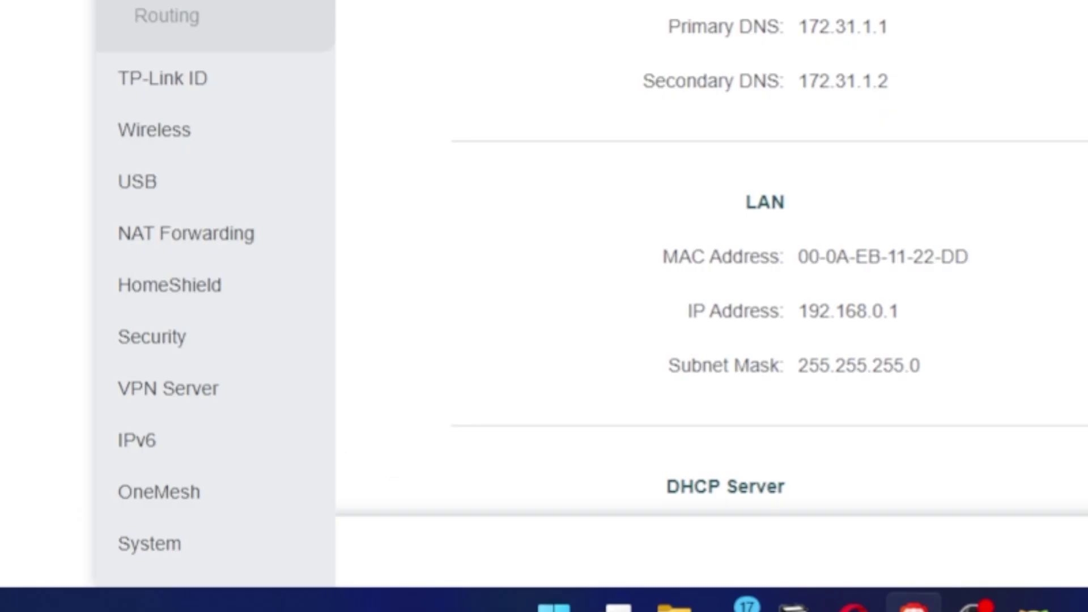
# Reboot the router again via System > Reboot to apply the cloned MAC
pyautogui.click(166, 545)
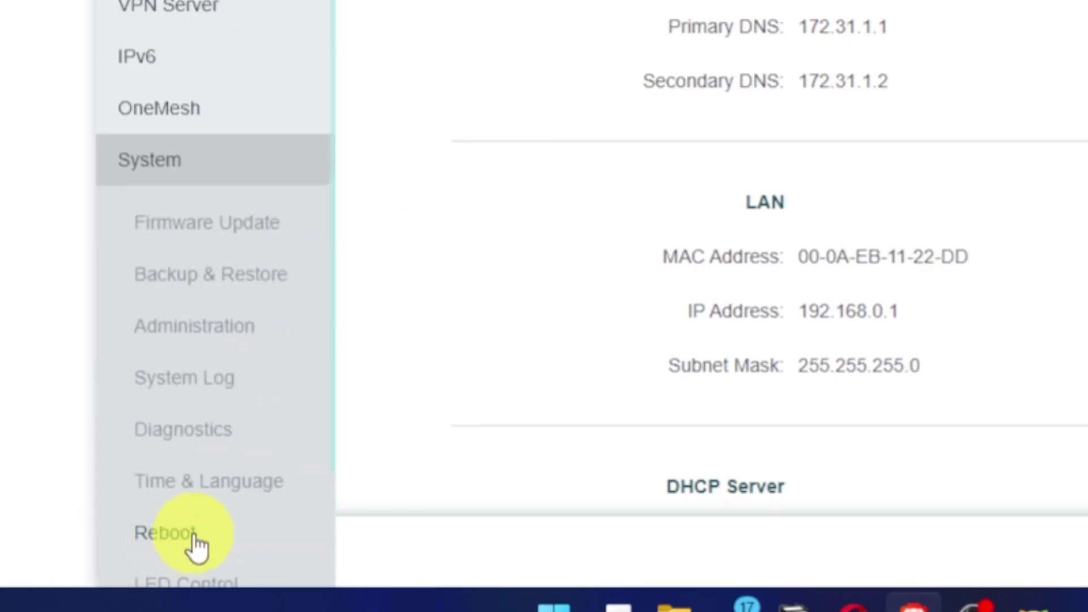
pyautogui.click(192, 535)
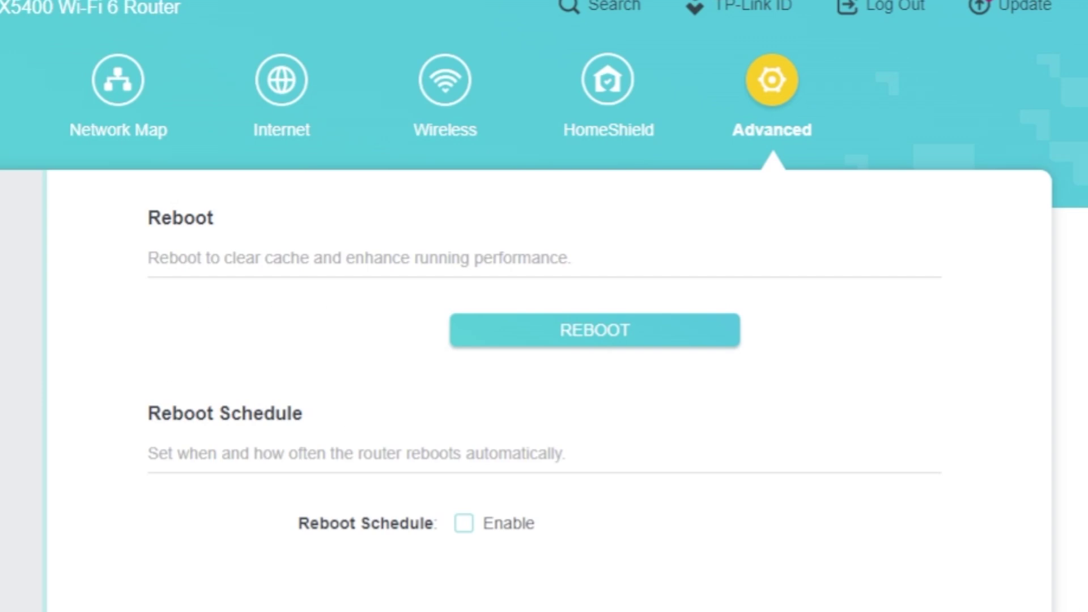
pyautogui.click(519, 337)
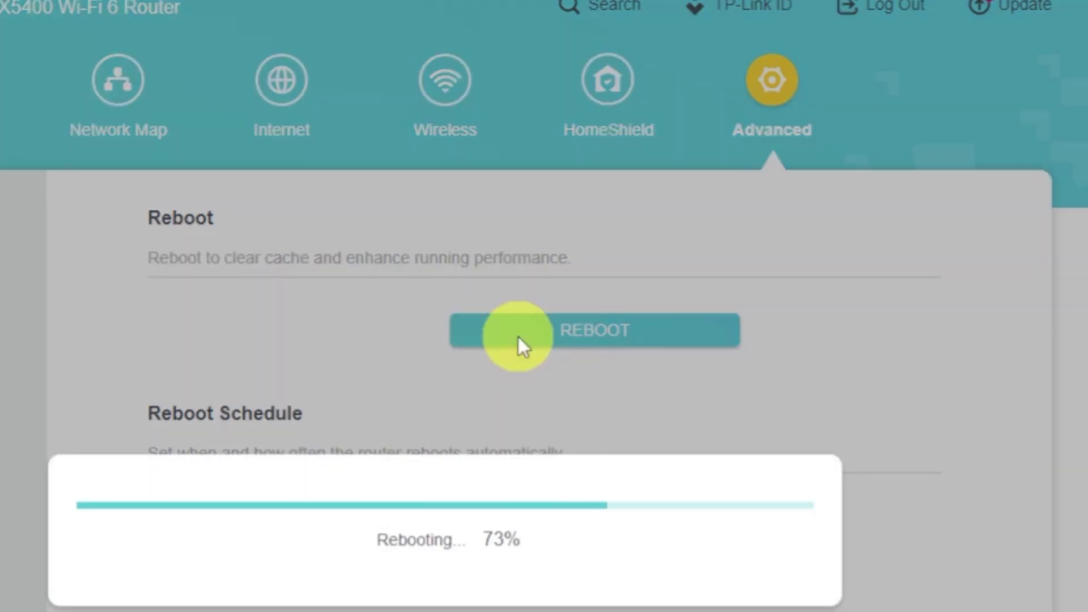